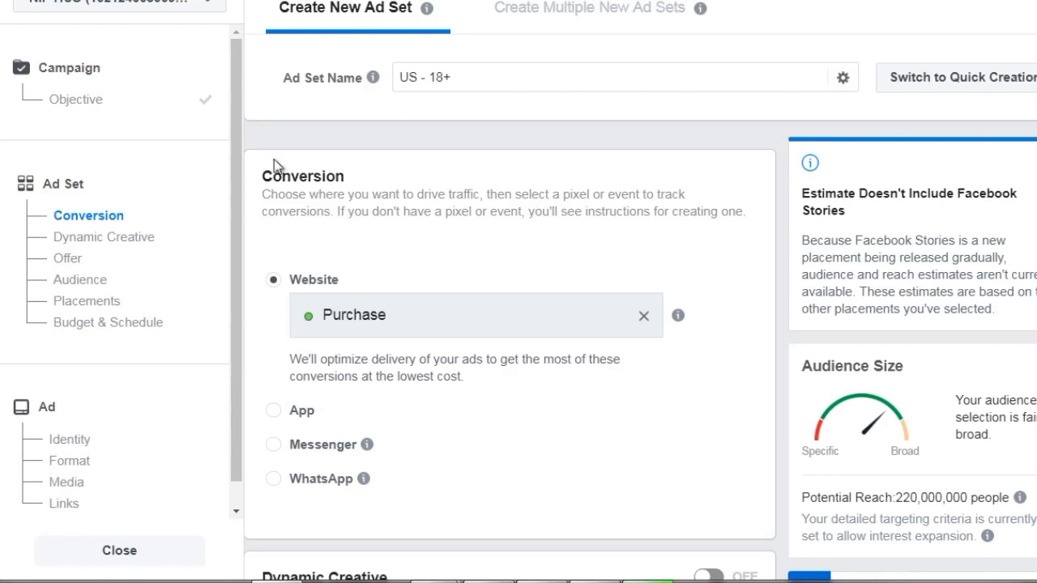
Switch Dynamic Creative on for the ad set and back off again.
{"action": "scroll", "coordinate": [249, 205], "scroll_direction": "down", "scroll_amount": 3}
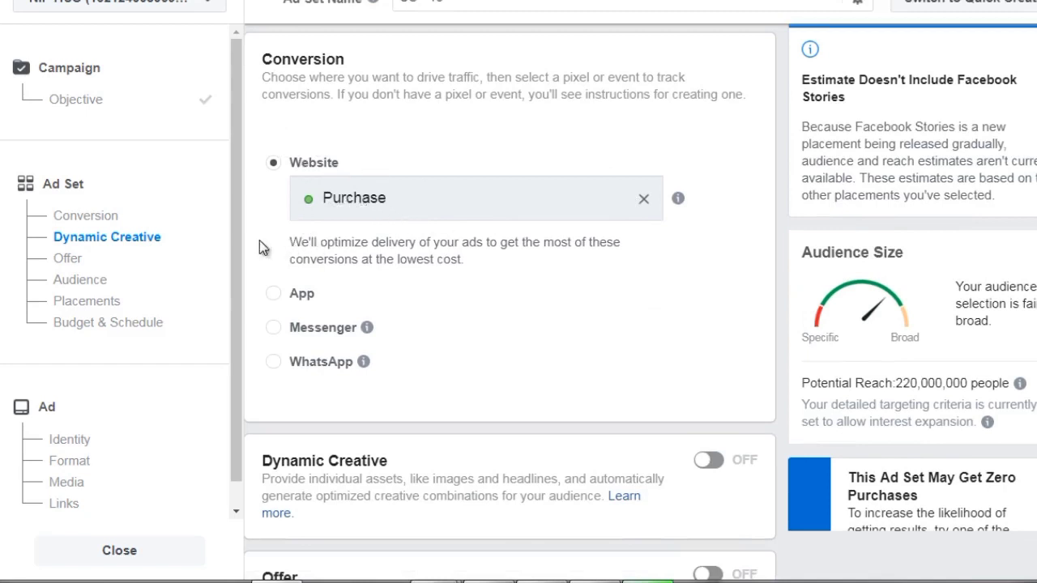
{"action": "scroll", "coordinate": [268, 235], "scroll_direction": "down", "scroll_amount": 4}
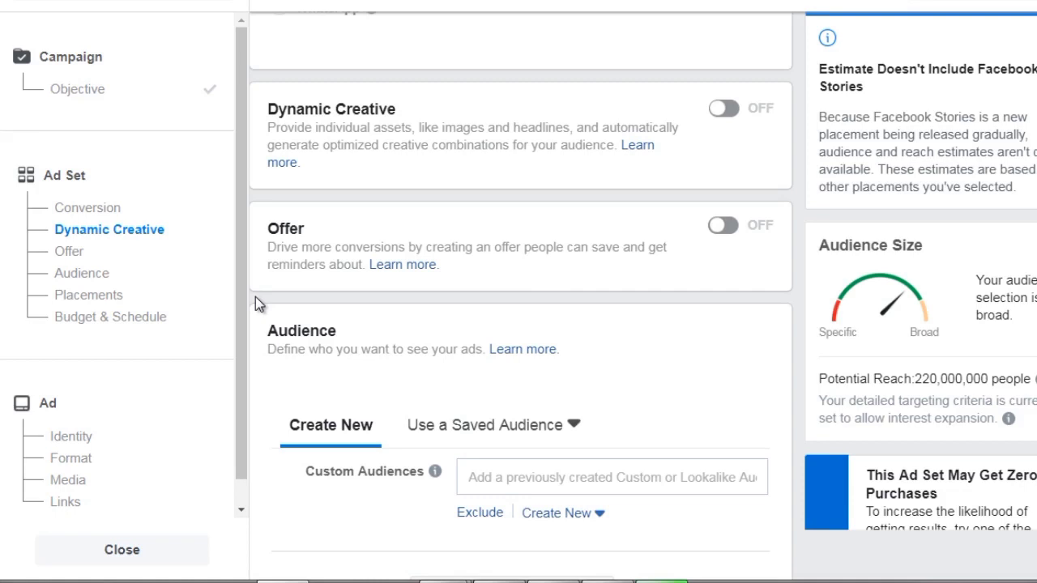
{"action": "left_click", "coordinate": [729, 114]}
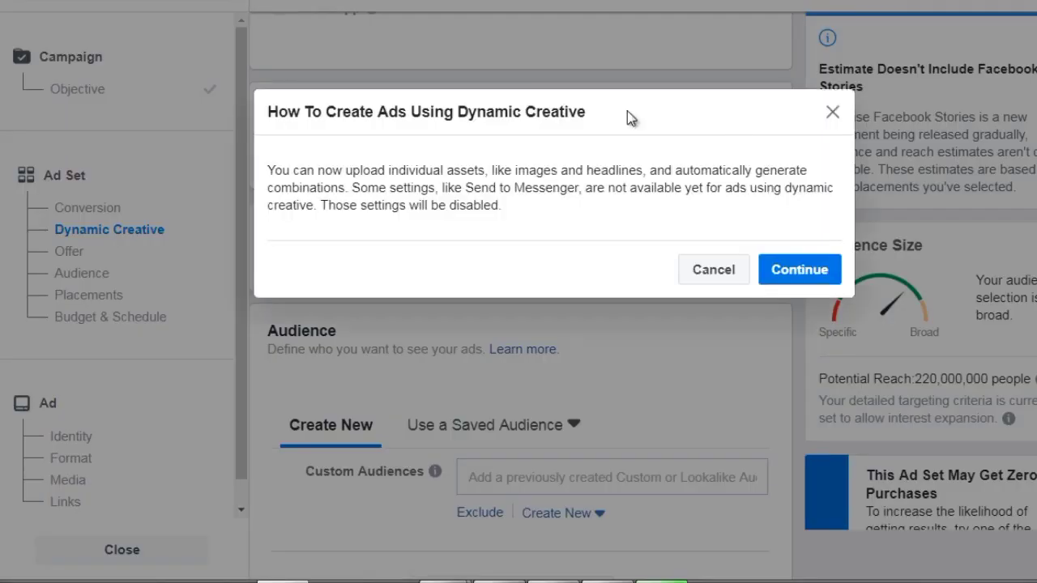
{"action": "left_click", "coordinate": [799, 273]}
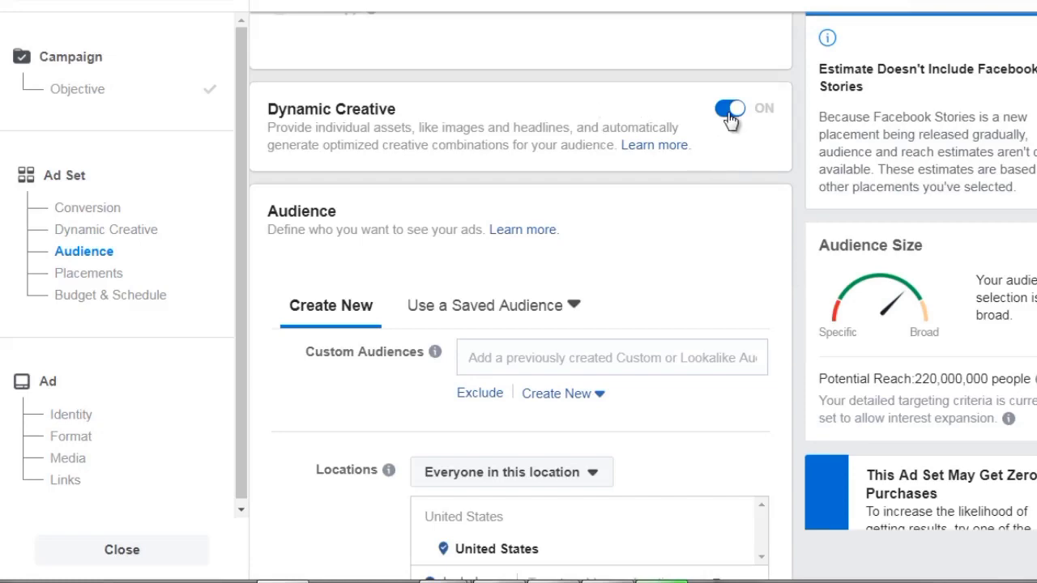
{"action": "left_click", "coordinate": [729, 114]}
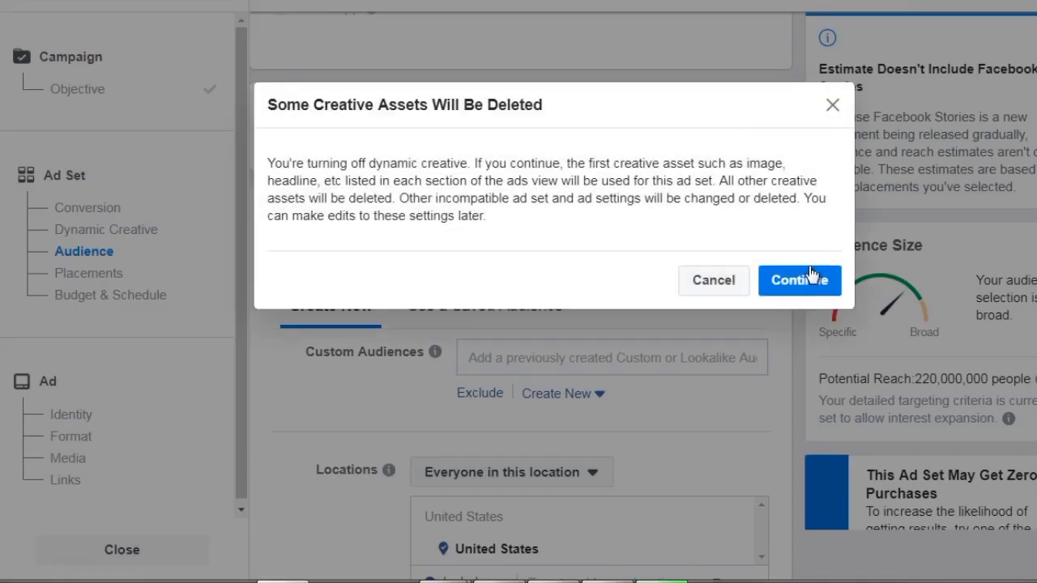
{"action": "left_click", "coordinate": [810, 284]}
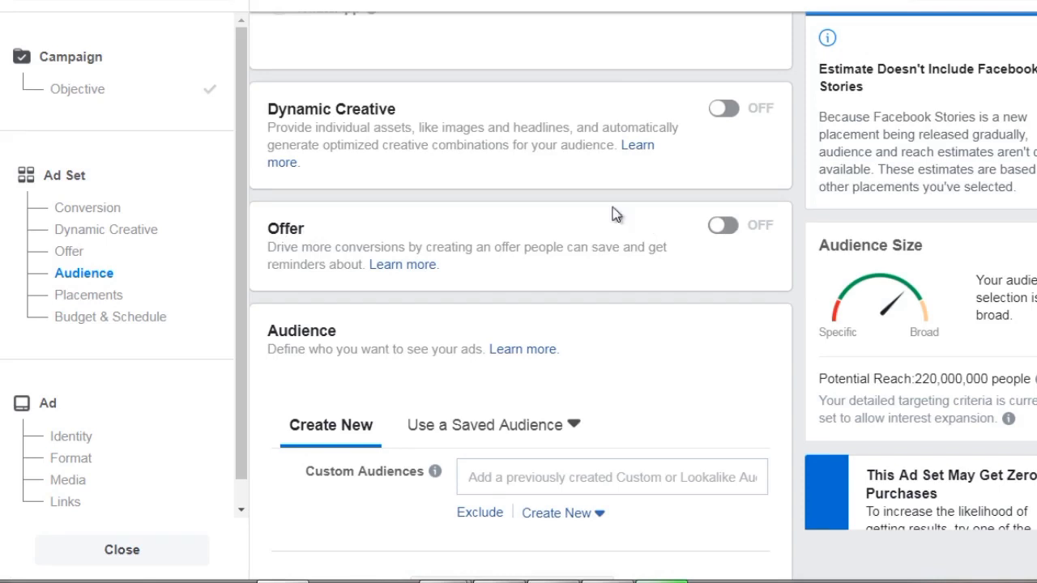
Set the audience age range to 25–54.
{"action": "scroll", "coordinate": [254, 292], "scroll_direction": "down", "scroll_amount": 3}
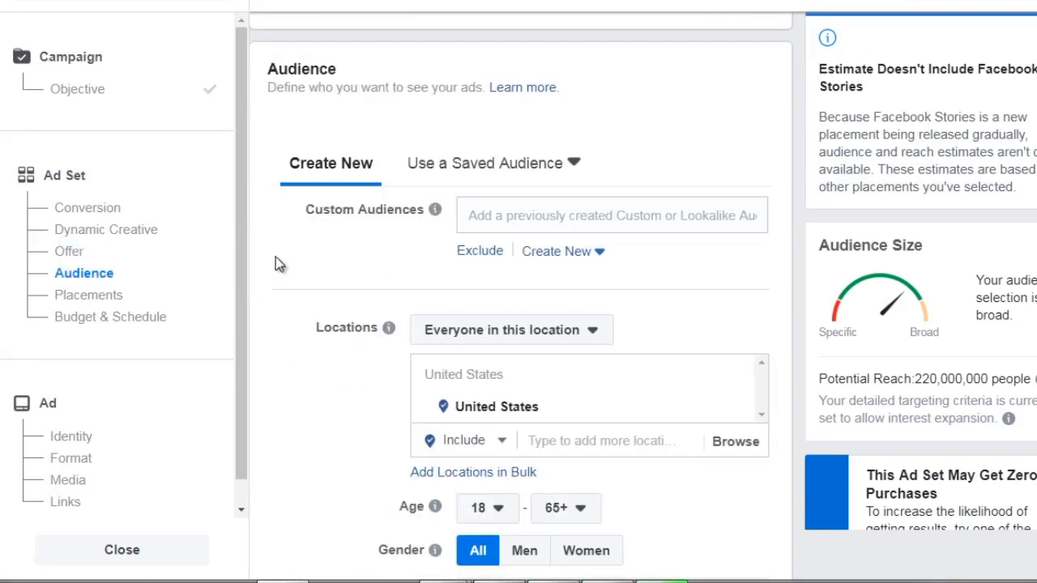
{"action": "scroll", "coordinate": [278, 254], "scroll_direction": "down", "scroll_amount": 1}
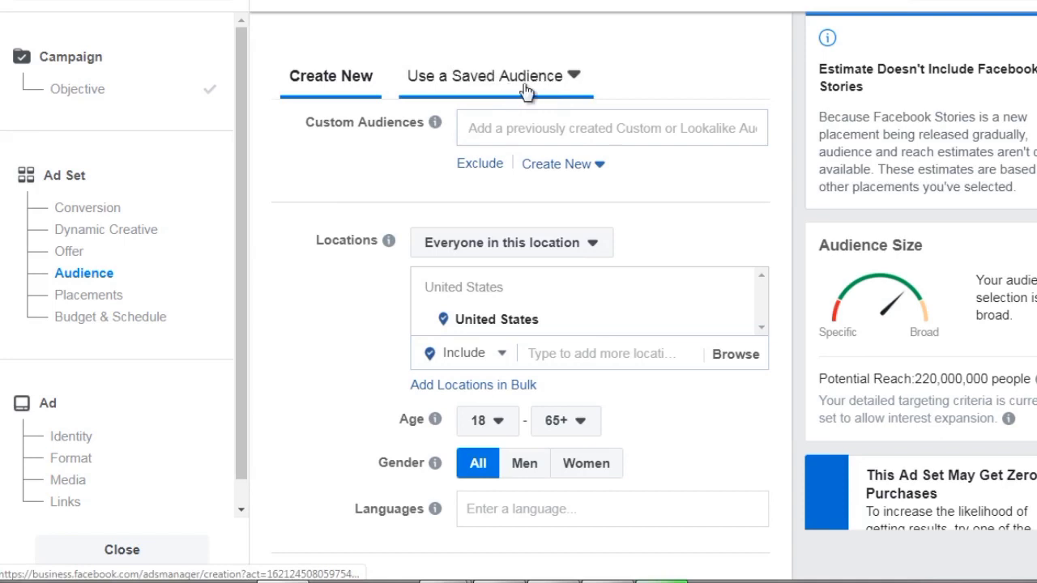
{"action": "scroll", "coordinate": [320, 199], "scroll_direction": "down", "scroll_amount": 2}
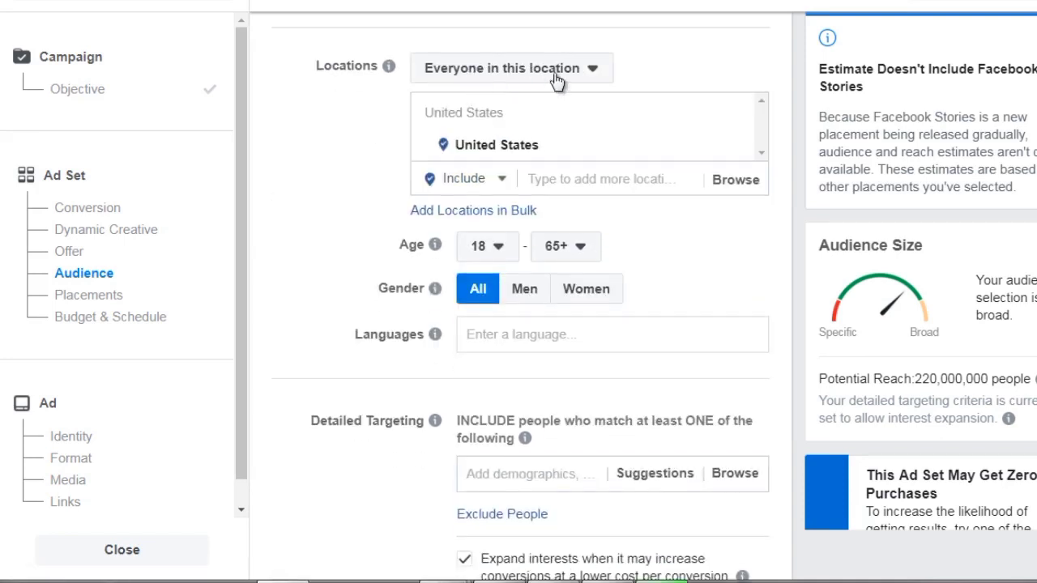
{"action": "scroll", "coordinate": [334, 264], "scroll_direction": "down", "scroll_amount": 1}
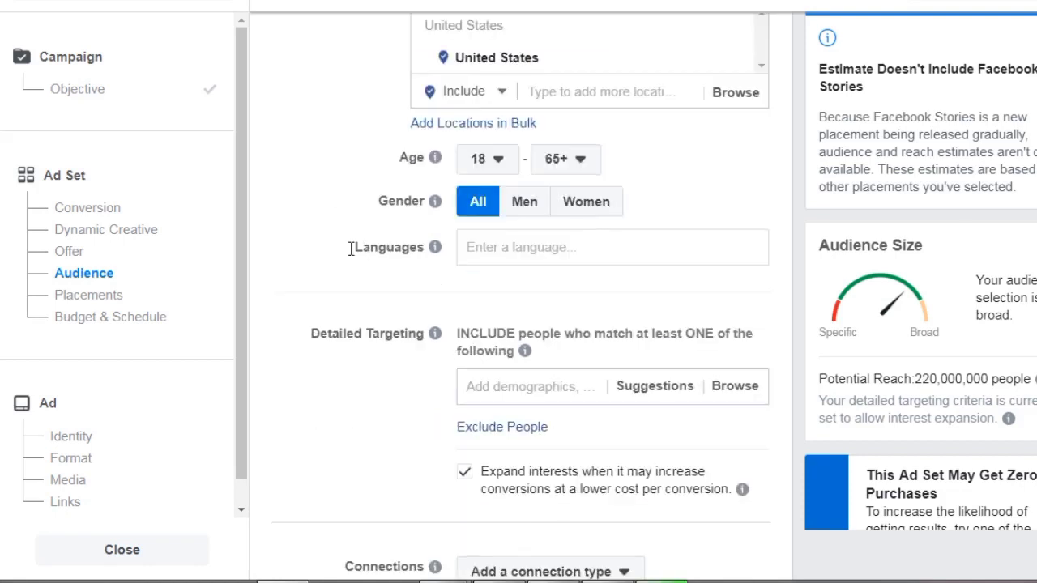
{"action": "left_click", "coordinate": [499, 170]}
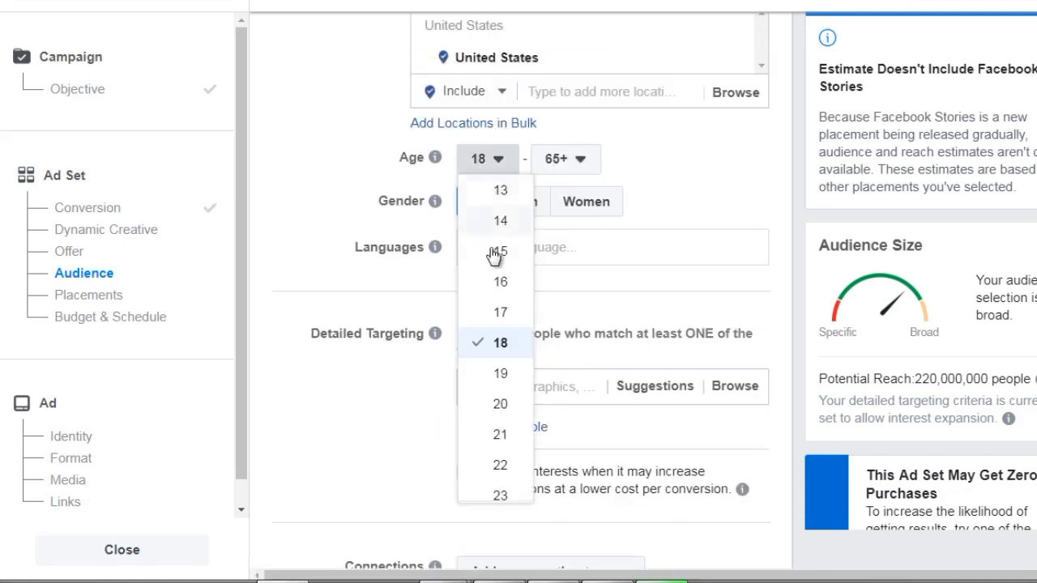
{"action": "scroll", "coordinate": [496, 356], "scroll_direction": "down", "scroll_amount": 2}
{"action": "left_click", "coordinate": [500, 381]}
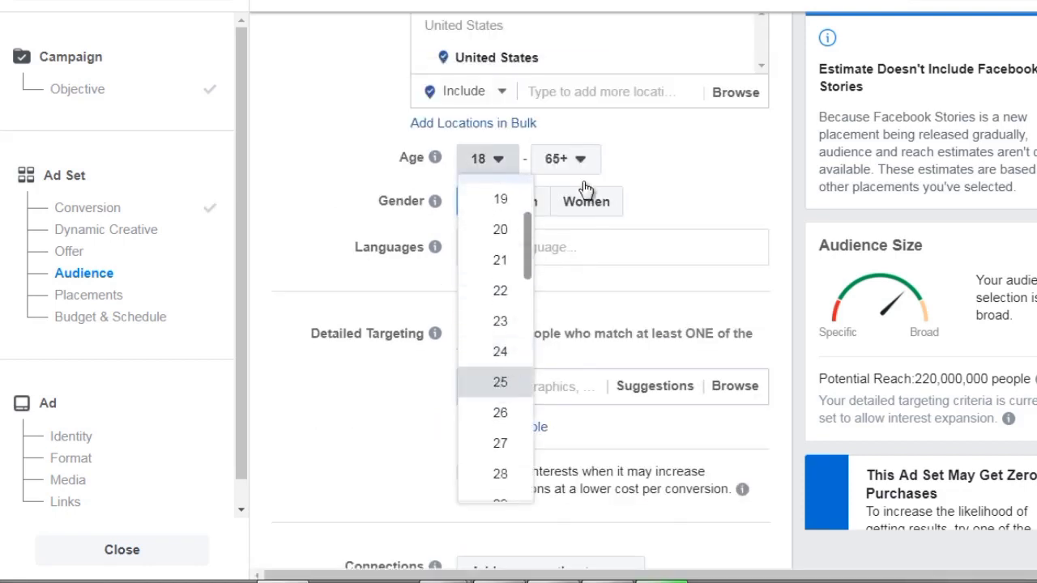
{"action": "left_click", "coordinate": [573, 170]}
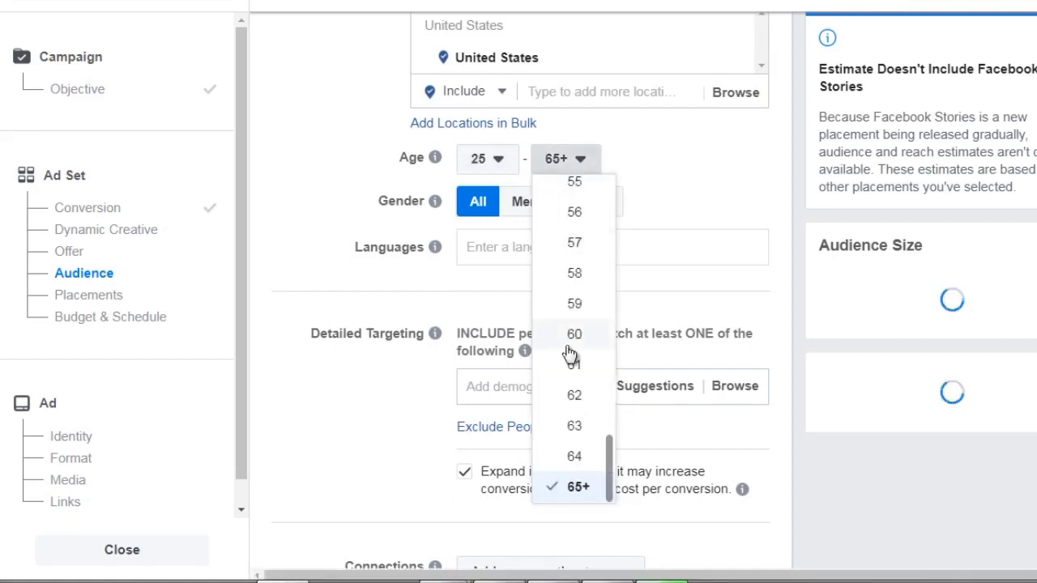
{"action": "scroll", "coordinate": [575, 236], "scroll_direction": "up", "scroll_amount": 1}
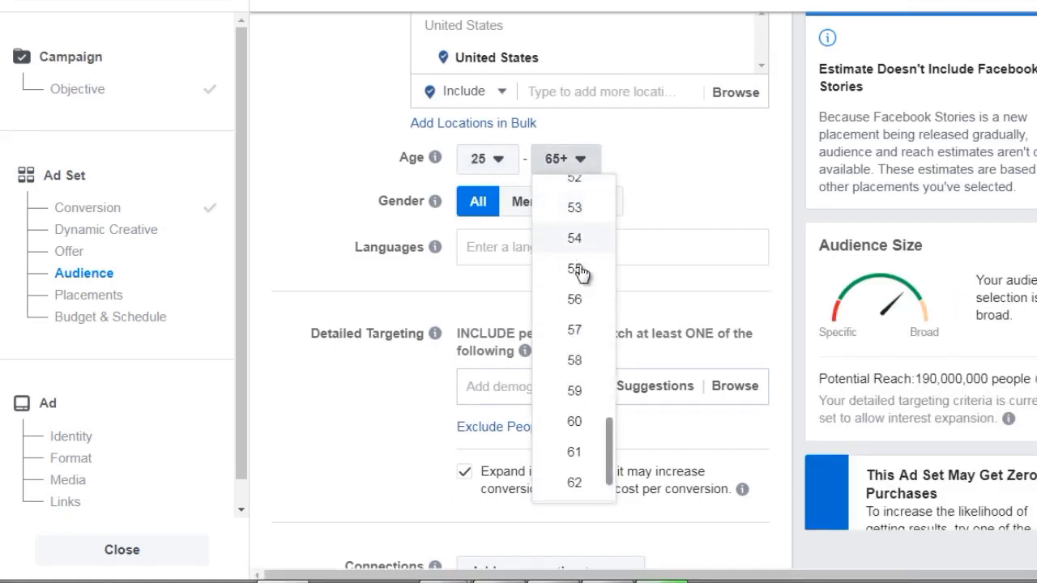
{"action": "left_click", "coordinate": [577, 240]}
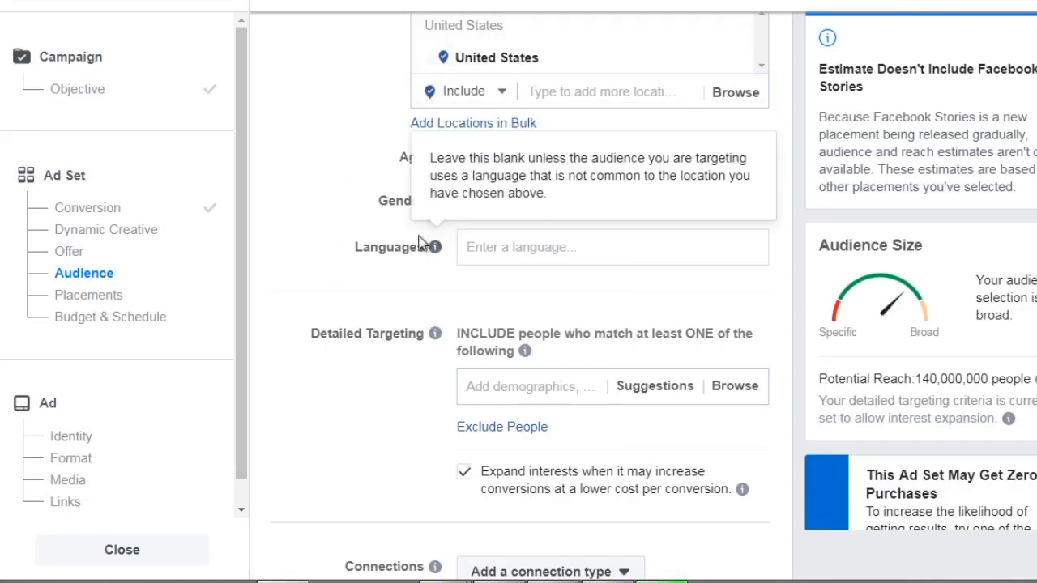
Add the Scuba diving entry from Employers to the detailed targeting and remove it again.
{"action": "scroll", "coordinate": [335, 259], "scroll_direction": "down", "scroll_amount": 2}
{"action": "scroll", "coordinate": [335, 259], "scroll_direction": "down", "scroll_amount": 1}
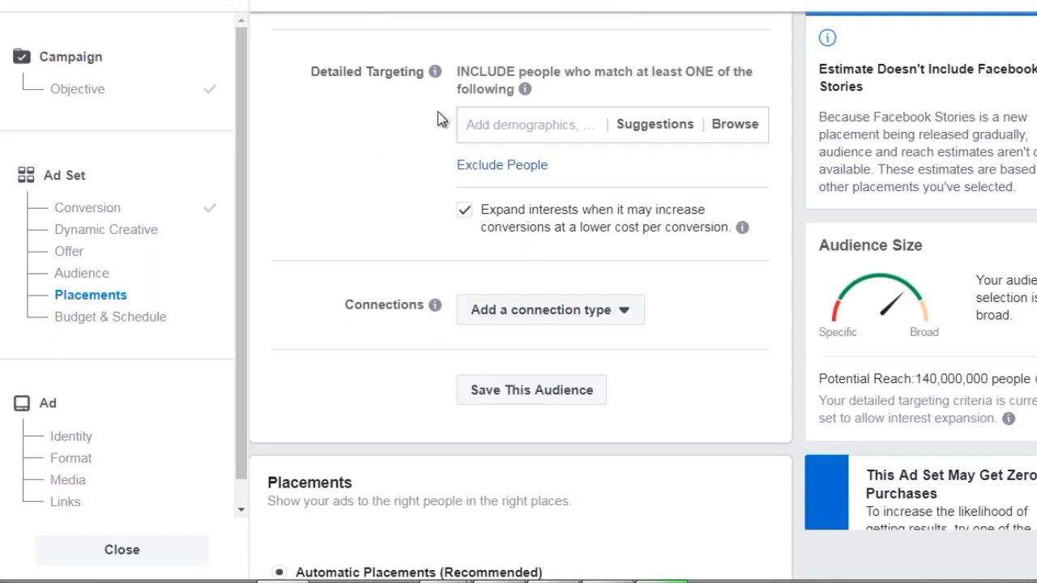
{"action": "left_click", "coordinate": [519, 120]}
{"action": "type", "text": "scuba diving"}
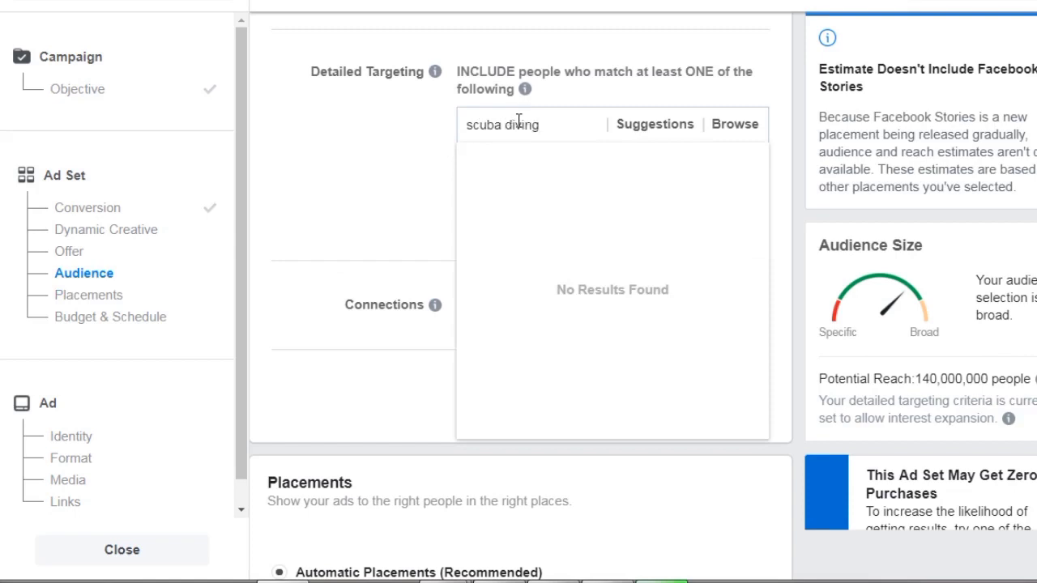
{"action": "left_click", "coordinate": [539, 167]}
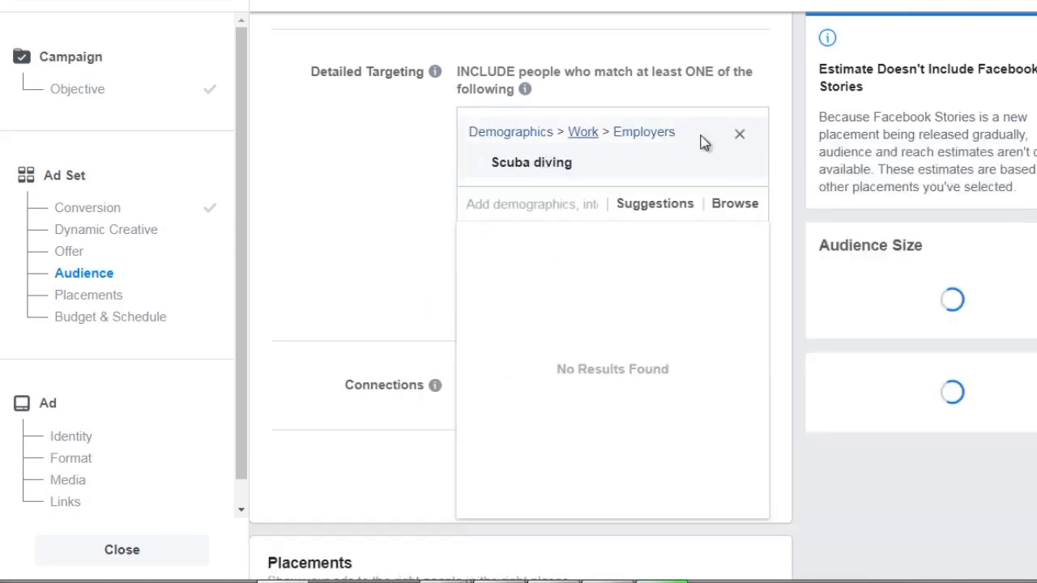
{"action": "left_click", "coordinate": [740, 165]}
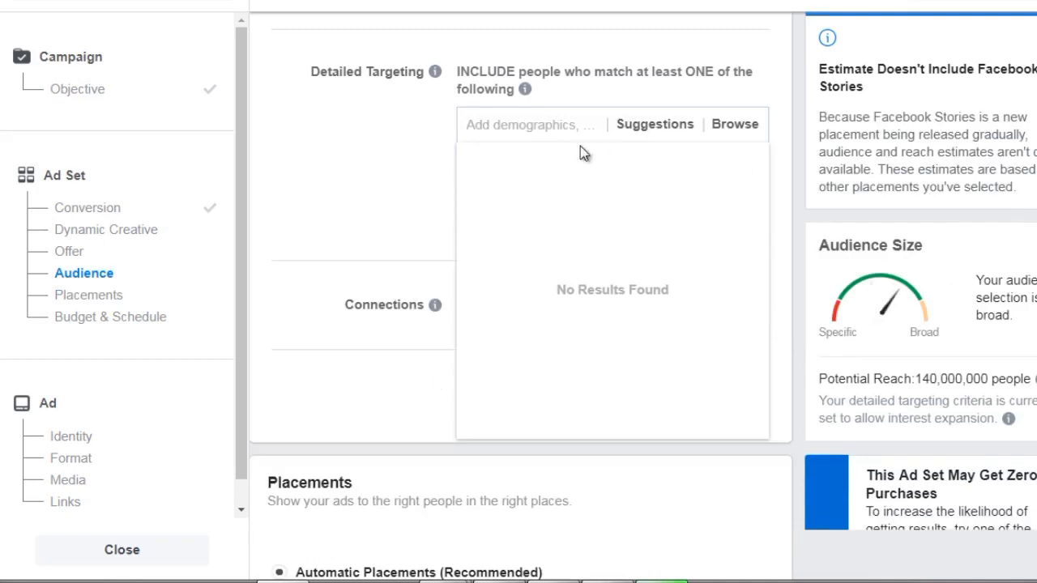
Add the Scuba diving interest to the detailed targeting and disable interest expansion.
{"action": "left_click", "coordinate": [507, 122]}
{"action": "type", "text": "scuba diving"}
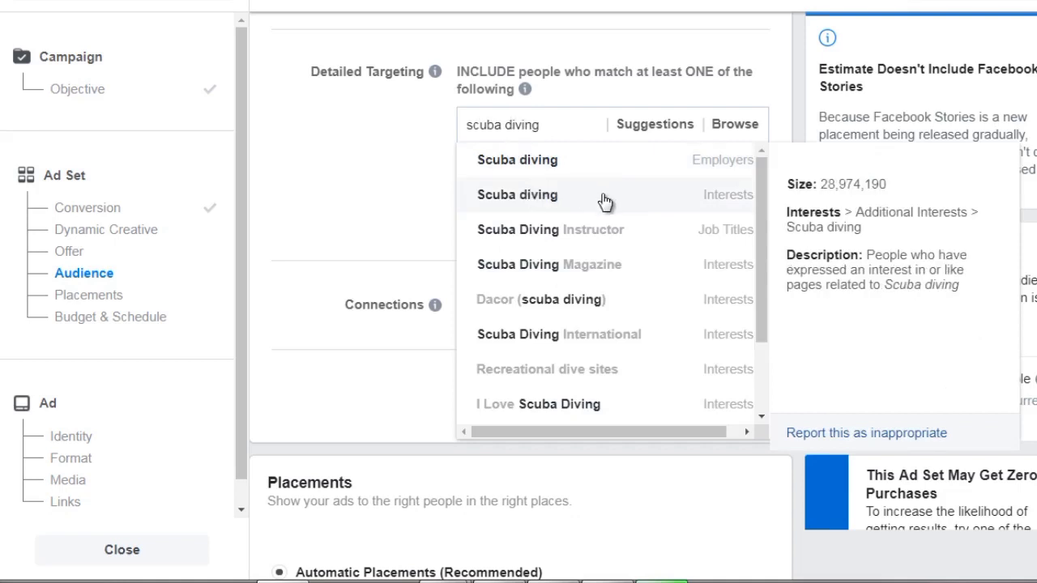
{"action": "left_click", "coordinate": [548, 203]}
{"action": "left_click", "coordinate": [422, 162]}
{"action": "scroll", "coordinate": [418, 164], "scroll_direction": "down", "scroll_amount": 1}
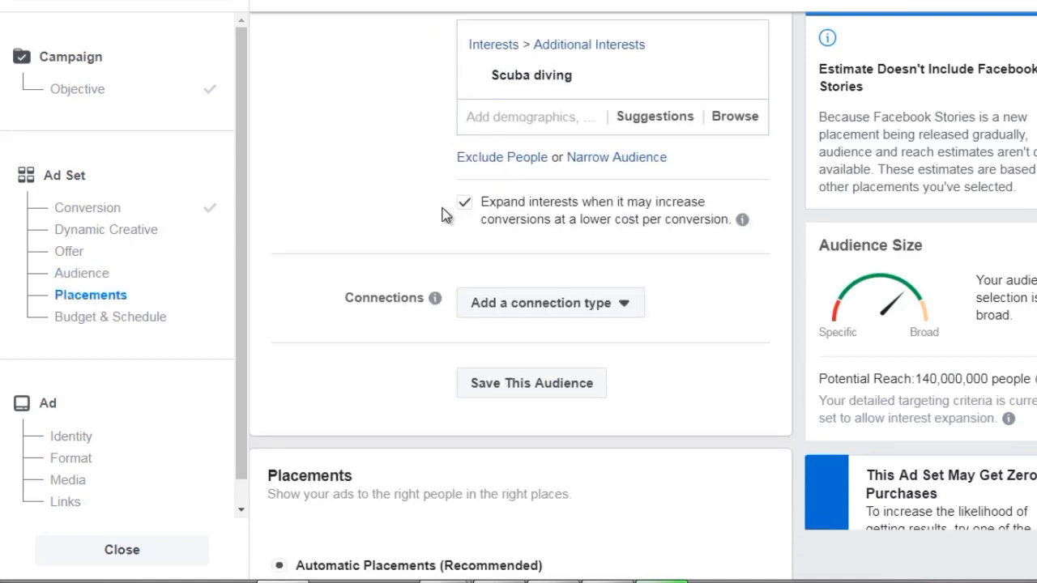
{"action": "left_click", "coordinate": [468, 212]}
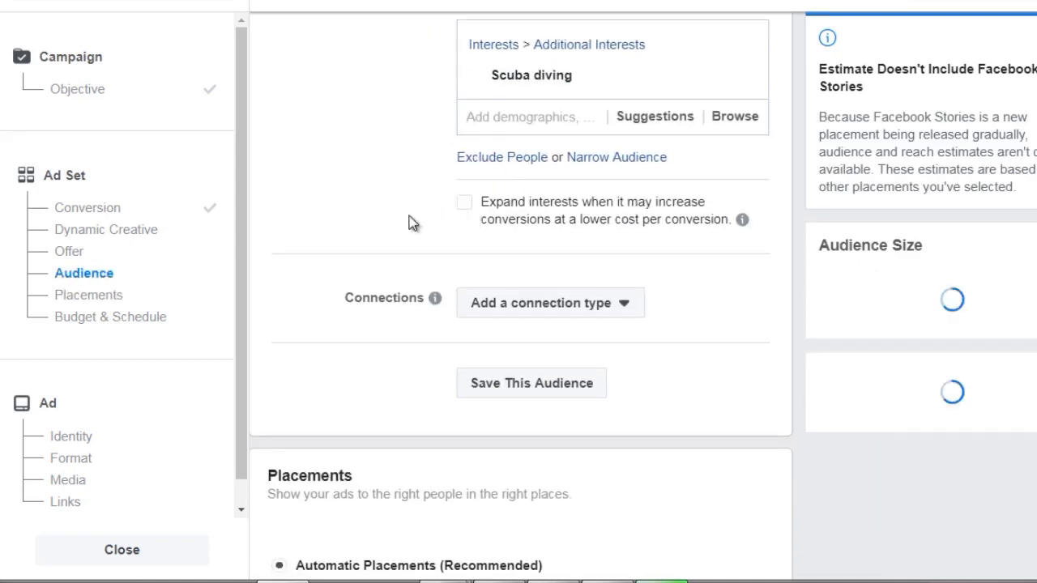
Review the ad set's placements, budget and available options for ad delivery optimization.
{"action": "scroll", "coordinate": [409, 223], "scroll_direction": "down", "scroll_amount": 7}
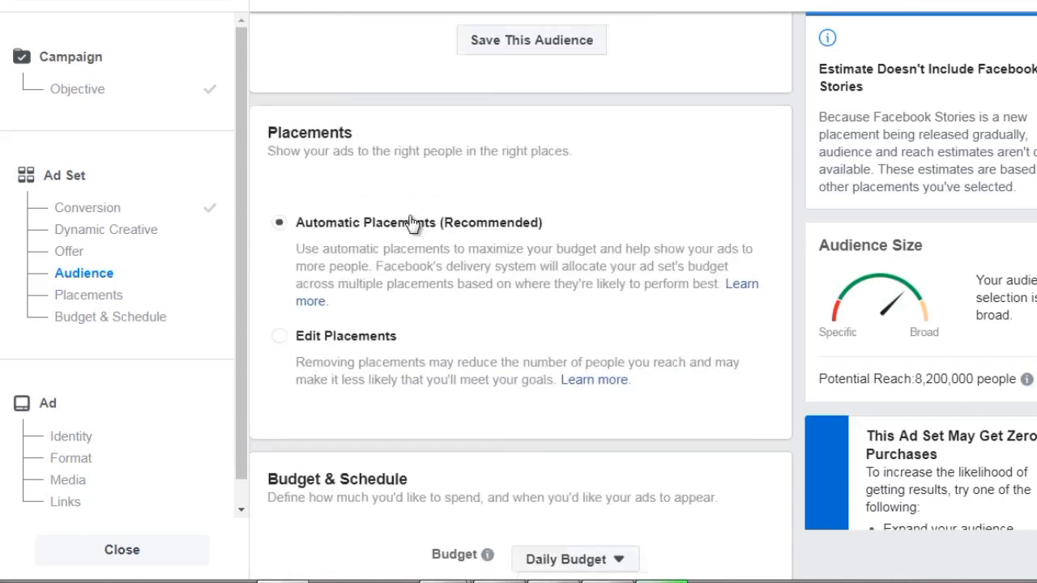
{"action": "scroll", "coordinate": [409, 220], "scroll_direction": "up", "scroll_amount": 2}
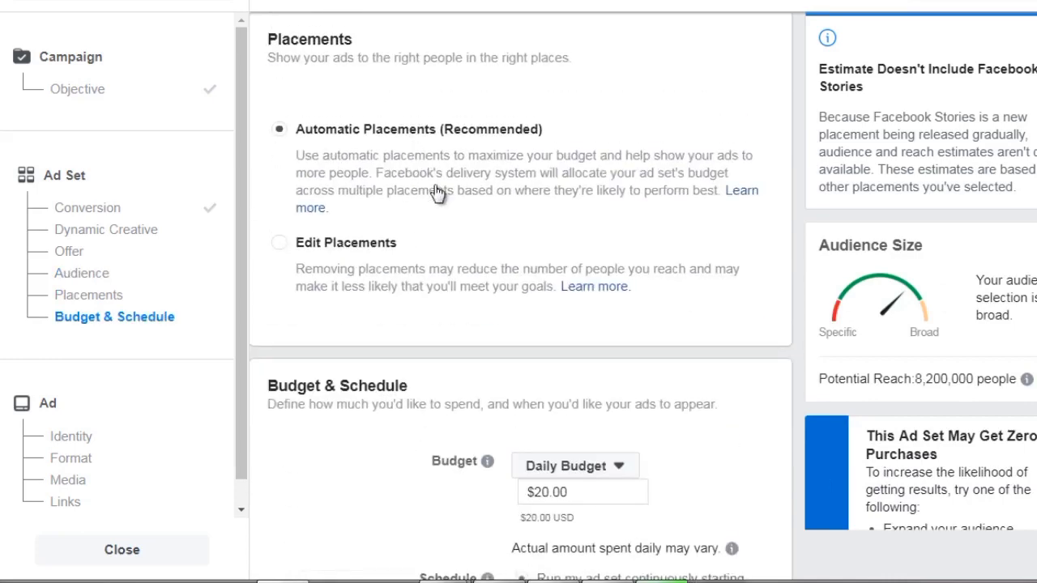
{"action": "scroll", "coordinate": [435, 195], "scroll_direction": "down", "scroll_amount": 3}
{"action": "scroll", "coordinate": [435, 194], "scroll_direction": "down", "scroll_amount": 1}
{"action": "scroll", "coordinate": [435, 195], "scroll_direction": "down", "scroll_amount": 2}
{"action": "scroll", "coordinate": [434, 195], "scroll_direction": "down", "scroll_amount": 2}
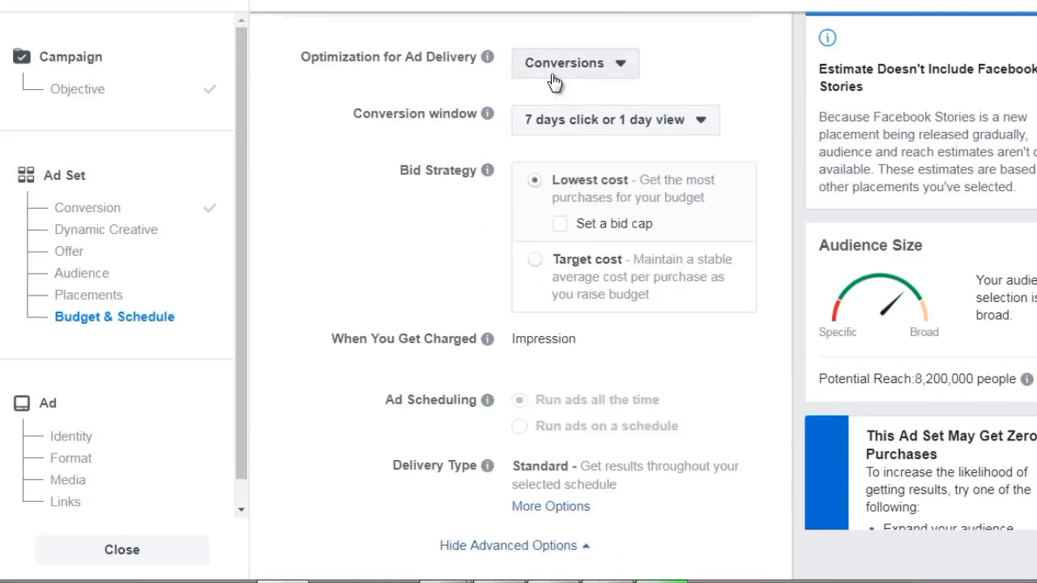
{"action": "left_click", "coordinate": [558, 74]}
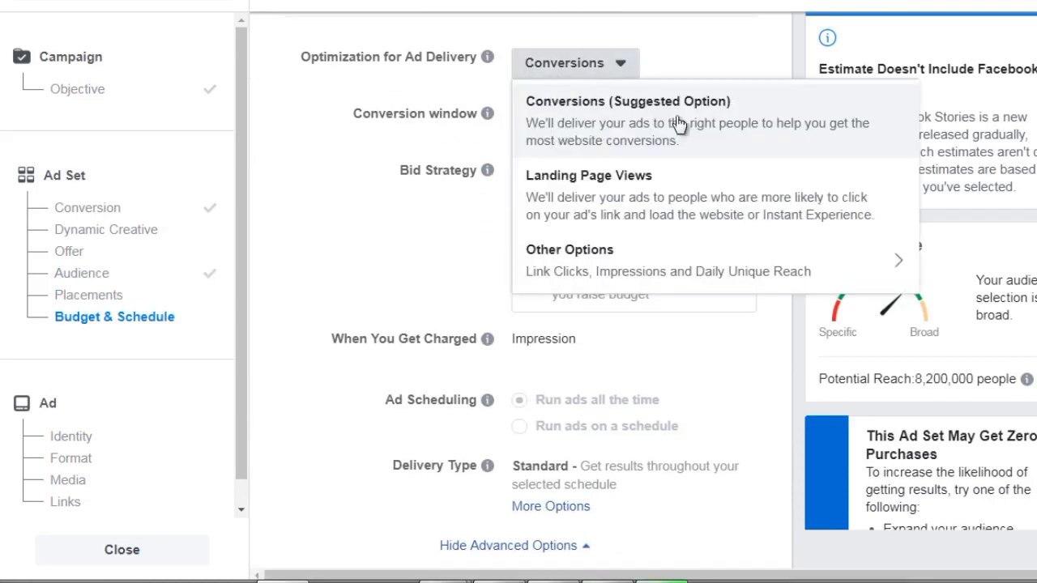
{"action": "left_click", "coordinate": [391, 185]}
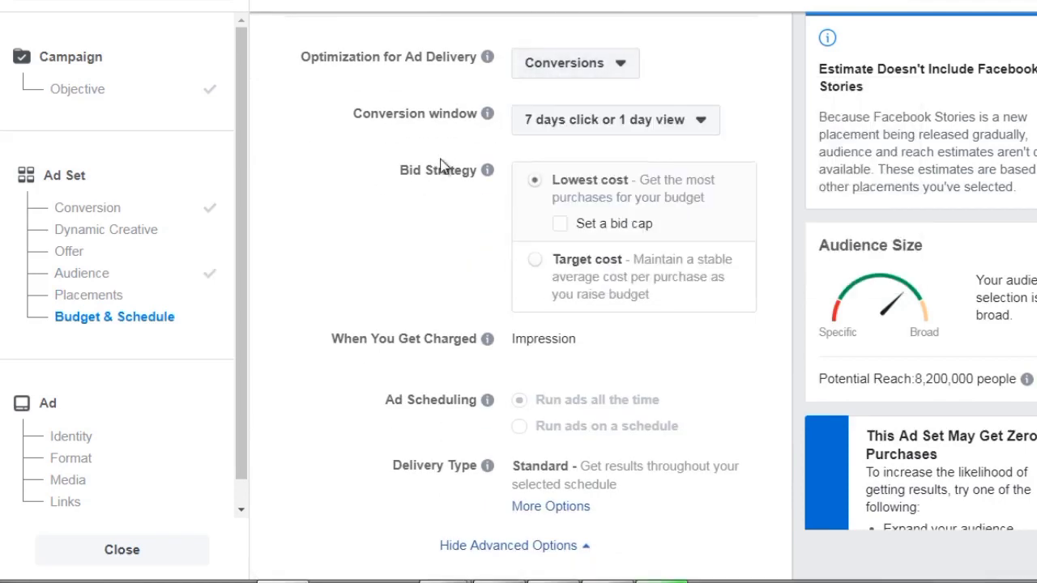
Examine the conversion window choices and the explanation of the lowest cost bid strategy.
{"action": "scroll", "coordinate": [438, 171], "scroll_direction": "down", "scroll_amount": 1}
{"action": "mouse_move", "coordinate": [480, 318]}
{"action": "scroll", "coordinate": [470, 314], "scroll_direction": "up", "scroll_amount": 2}
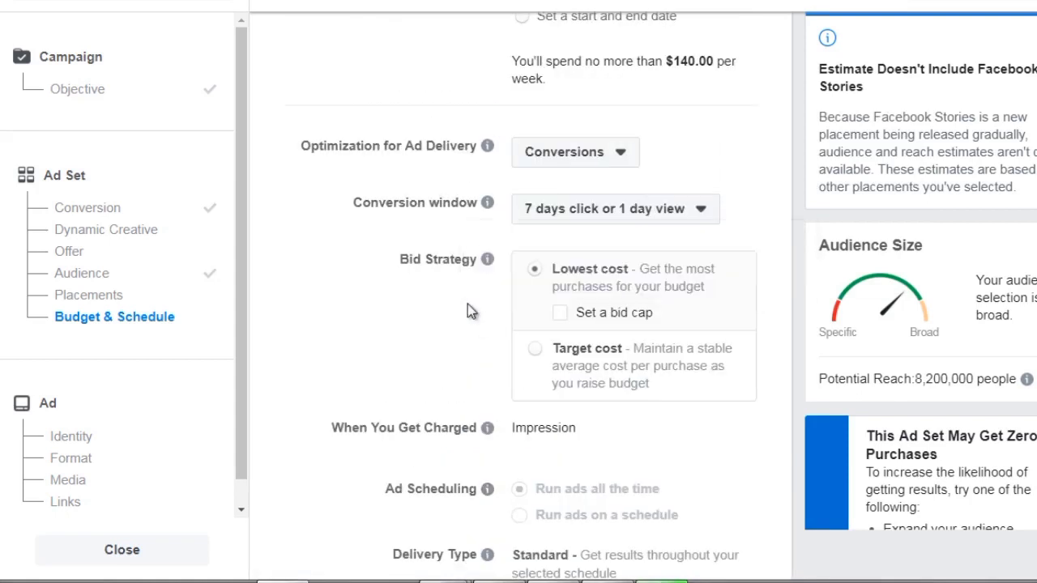
{"action": "left_click", "coordinate": [556, 210]}
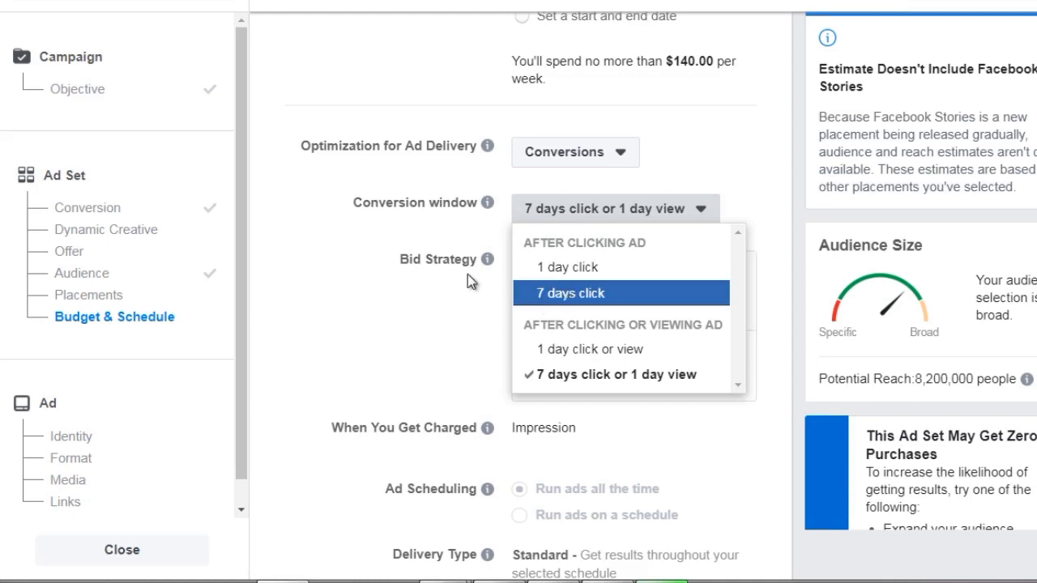
{"action": "left_click", "coordinate": [436, 302]}
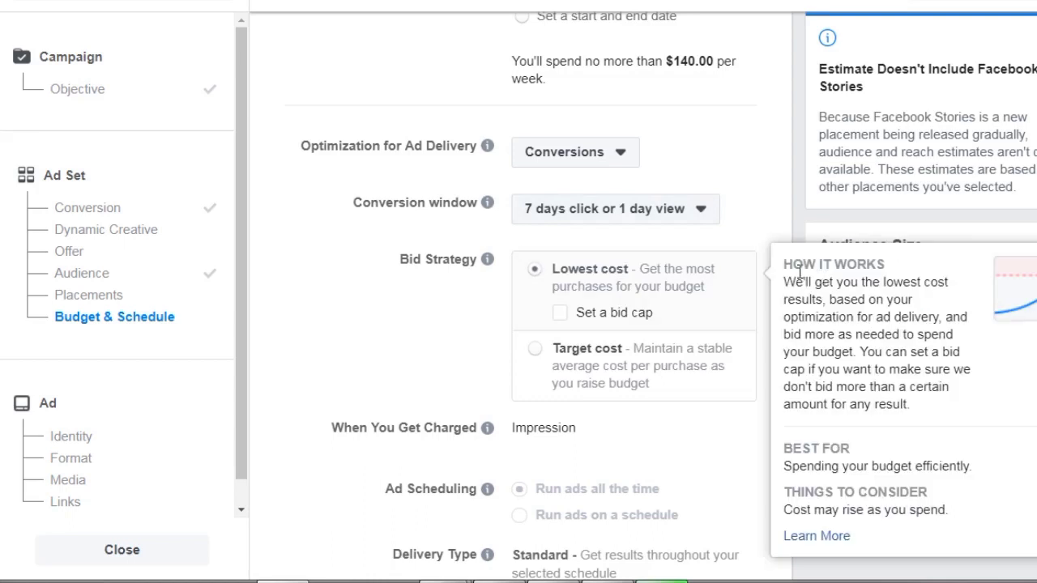
{"action": "mouse_move", "coordinate": [738, 262]}
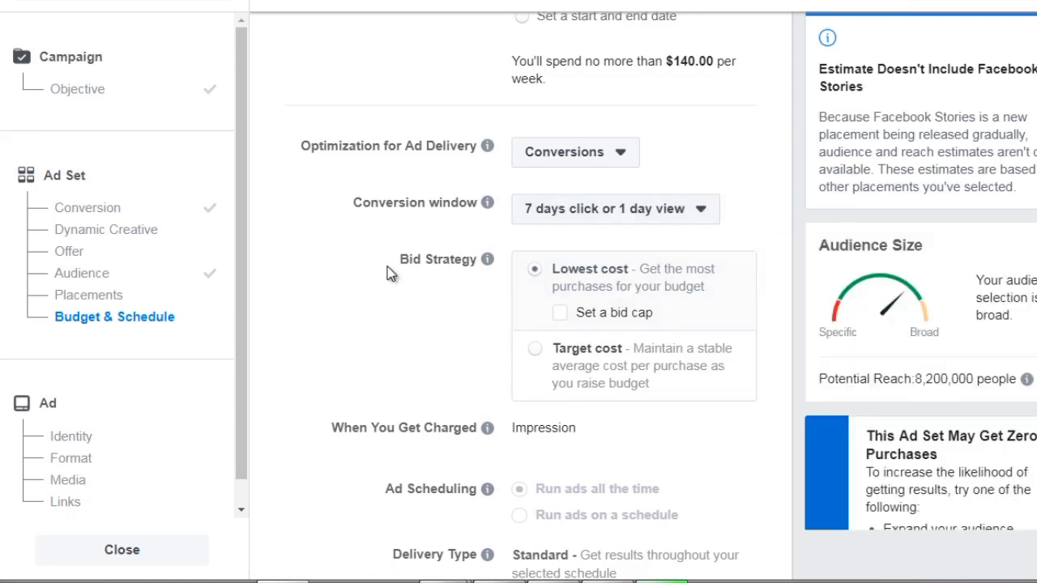
Continue from the ad set to the ad setup and go past the format choices to the Media section.
{"action": "scroll", "coordinate": [388, 274], "scroll_direction": "down", "scroll_amount": 2}
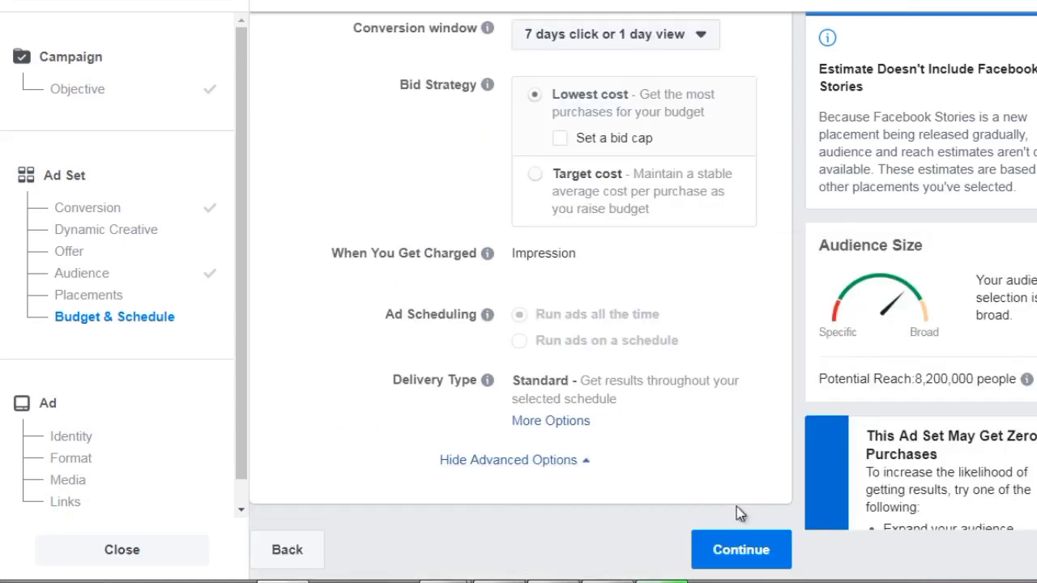
{"action": "left_click", "coordinate": [716, 550]}
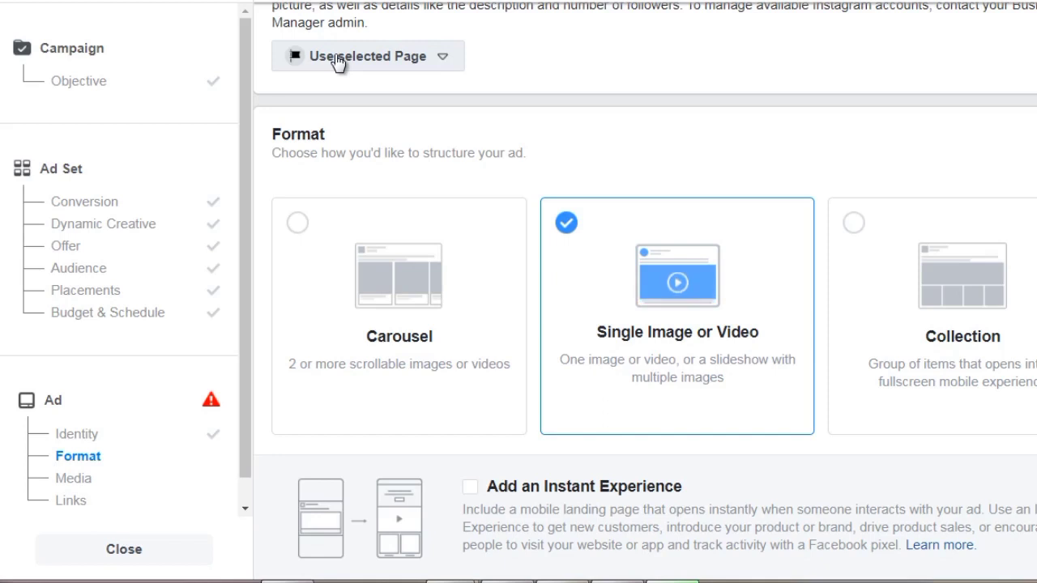
{"action": "scroll", "coordinate": [268, 170], "scroll_direction": "down", "scroll_amount": 1}
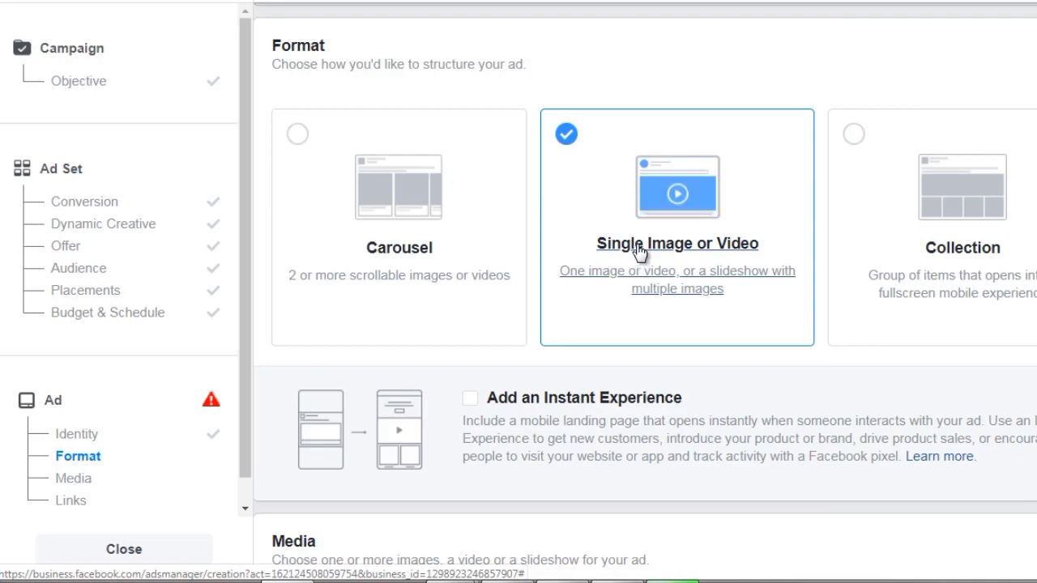
{"action": "scroll", "coordinate": [275, 275], "scroll_direction": "down", "scroll_amount": 4}
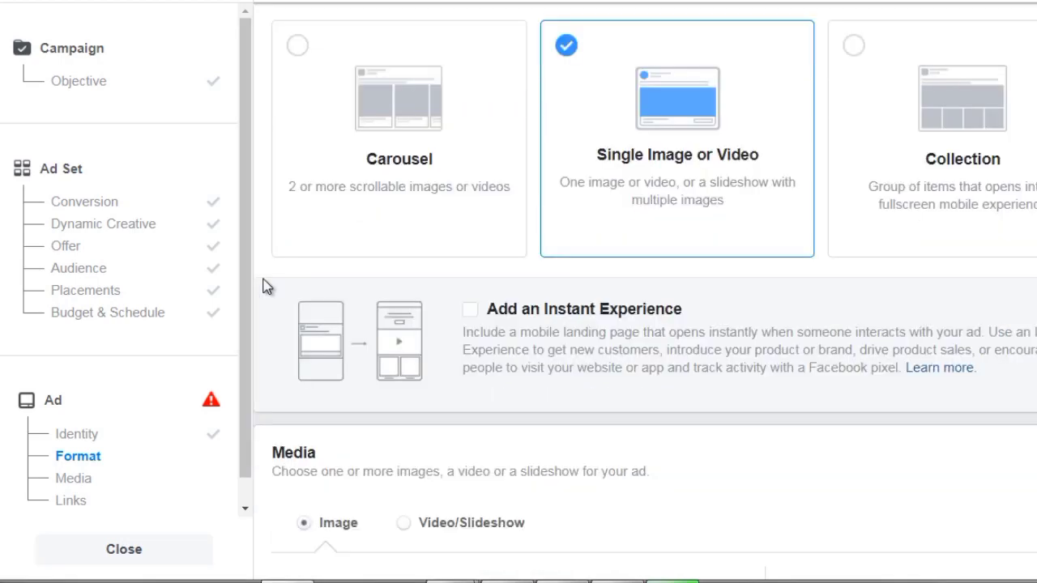
Search the free stock images for scuba and use the photo of two divers standing in the water as the ad image.
{"action": "scroll", "coordinate": [268, 288], "scroll_direction": "down", "scroll_amount": 4}
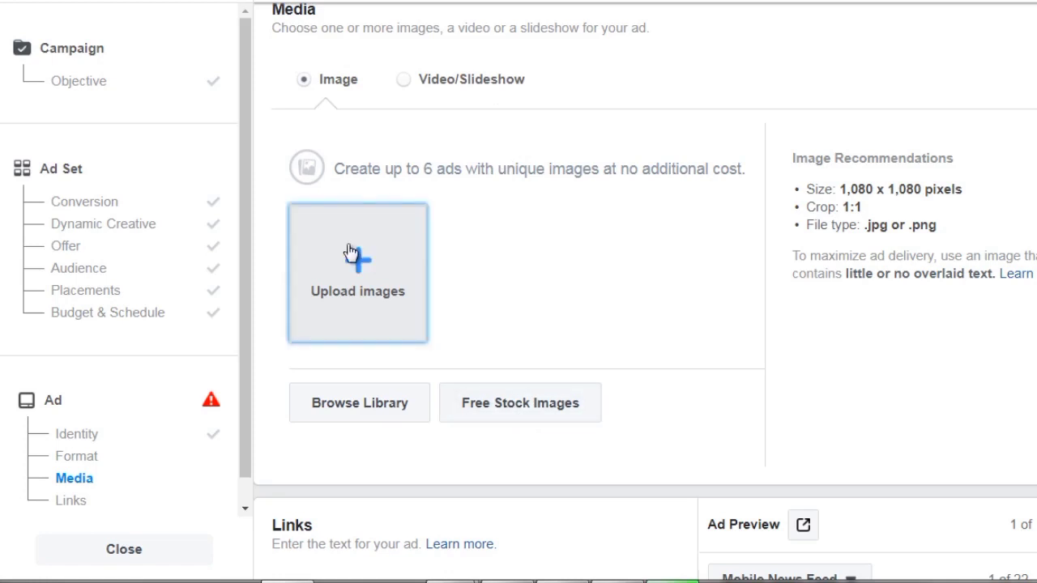
{"action": "left_click", "coordinate": [511, 401]}
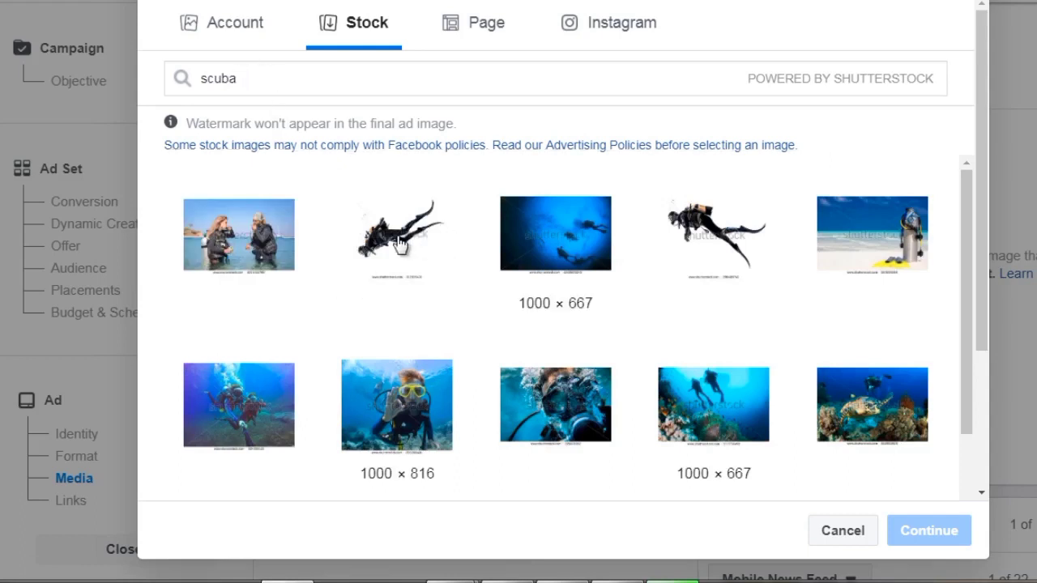
{"action": "left_click", "coordinate": [237, 235]}
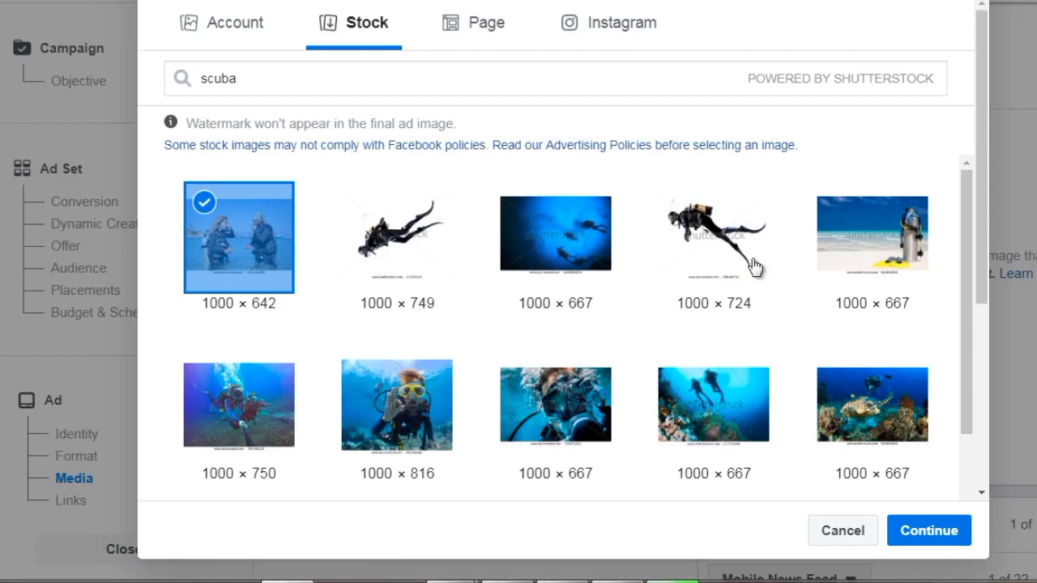
{"action": "left_click", "coordinate": [928, 530]}
Review the link type, text, website URL and headline fields in the Links section alongside the ad preview.
{"action": "scroll", "coordinate": [426, 277], "scroll_direction": "down", "scroll_amount": 5}
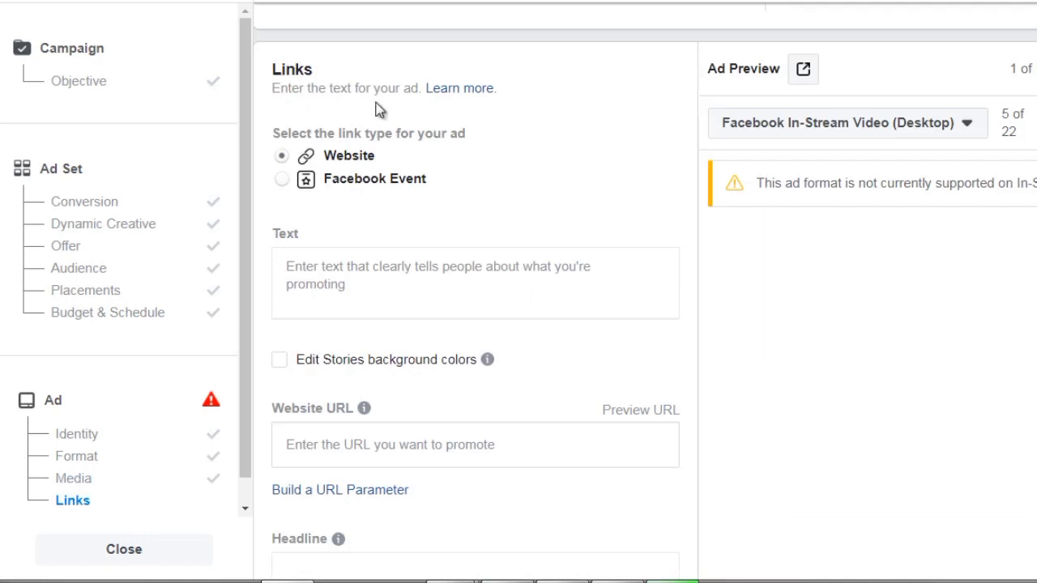
{"action": "left_click", "coordinate": [310, 276]}
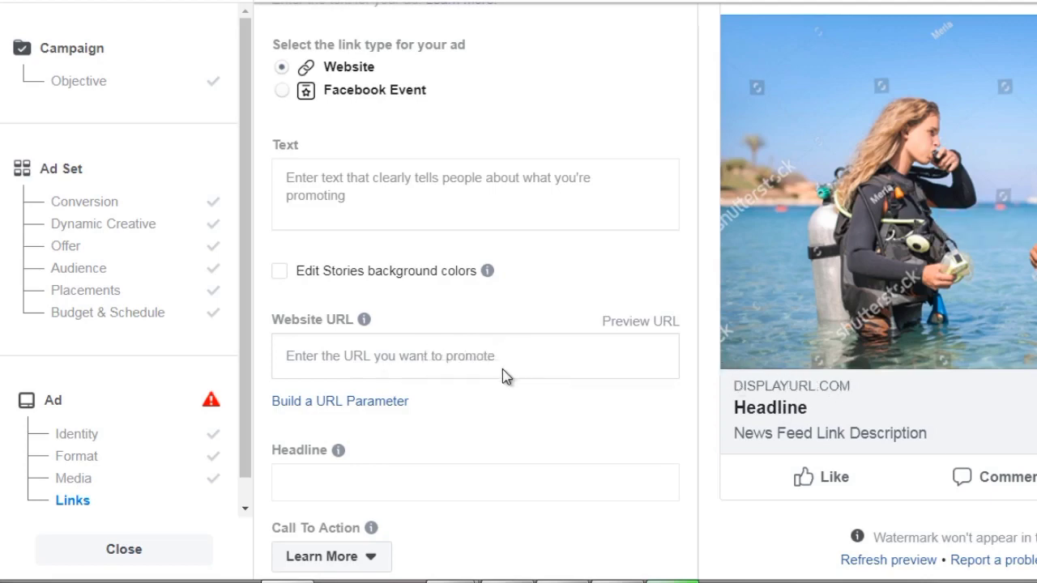
{"action": "scroll", "coordinate": [486, 381], "scroll_direction": "down", "scroll_amount": 2}
{"action": "scroll", "coordinate": [441, 405], "scroll_direction": "down", "scroll_amount": 2}
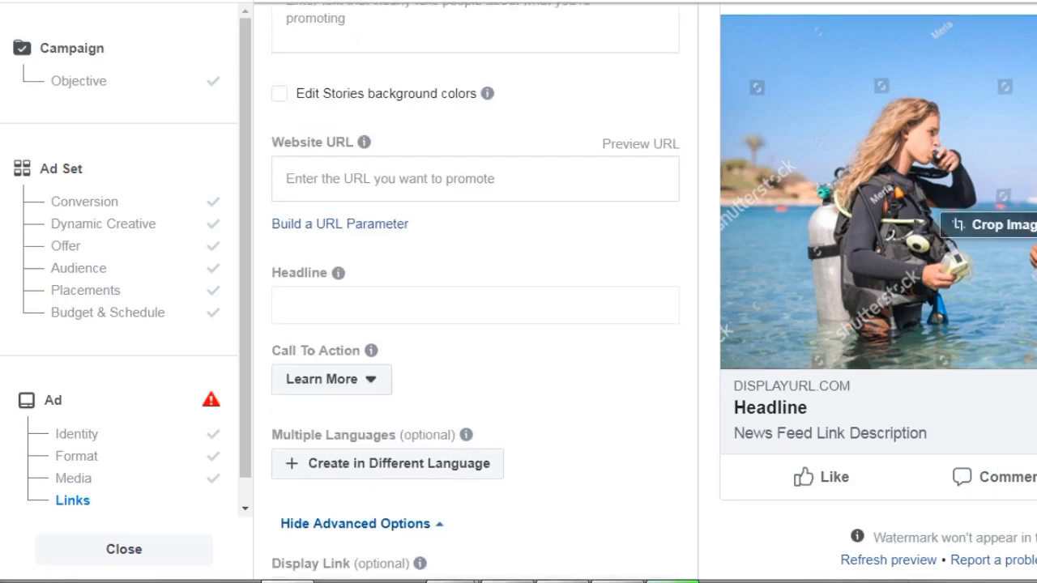
{"action": "left_click_drag", "start_coordinate": [1036, 573], "coordinate": [1036, 549]}
{"action": "left_click", "coordinate": [1030, 404]}
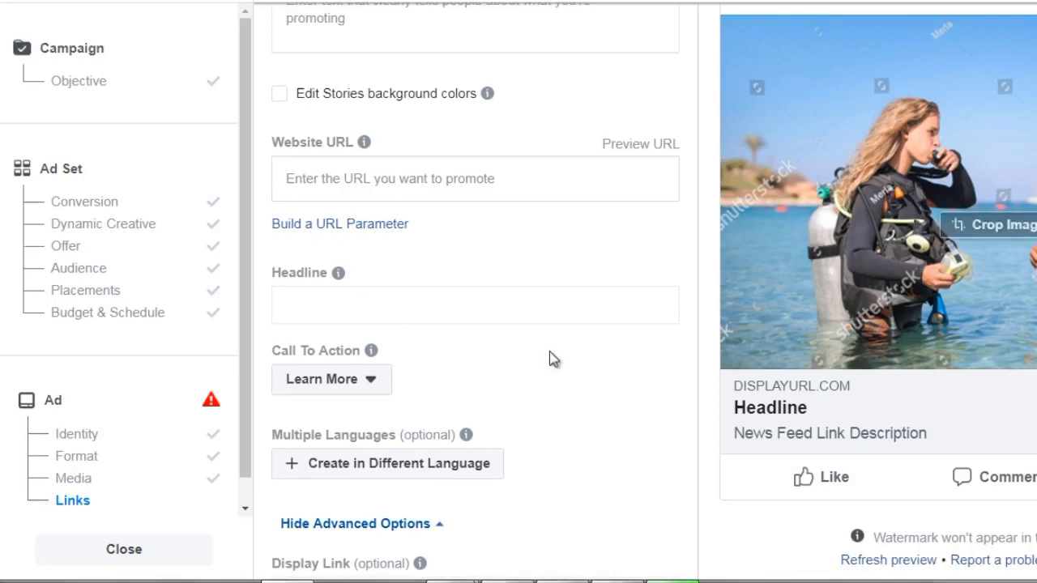
Examine the available call-to-action choices and the advanced link options, including Display Link, News Feed Link Description and URL Parameters.
{"action": "left_click", "coordinate": [365, 378]}
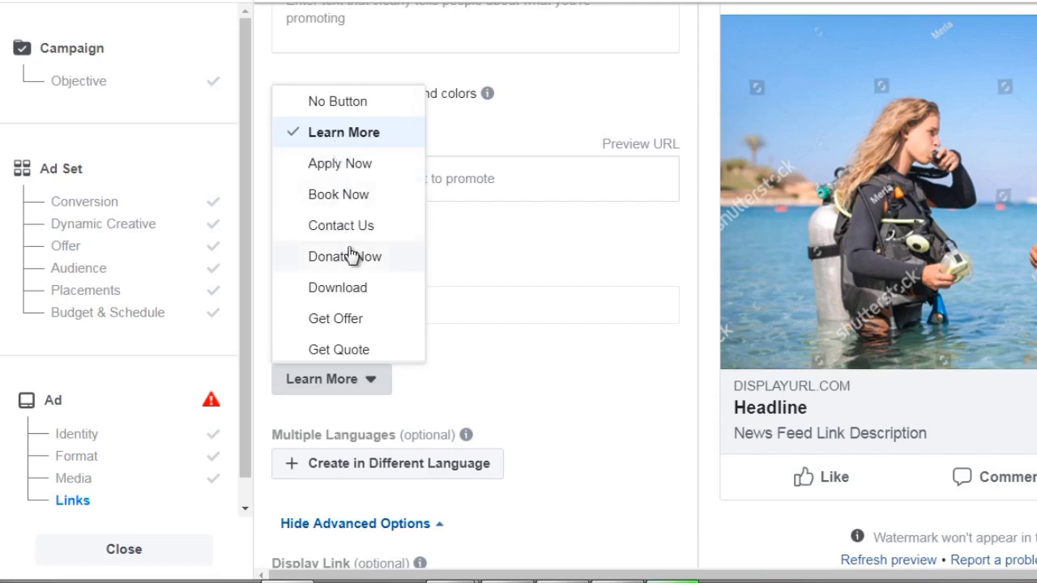
{"action": "scroll", "coordinate": [350, 256], "scroll_direction": "down", "scroll_amount": 3}
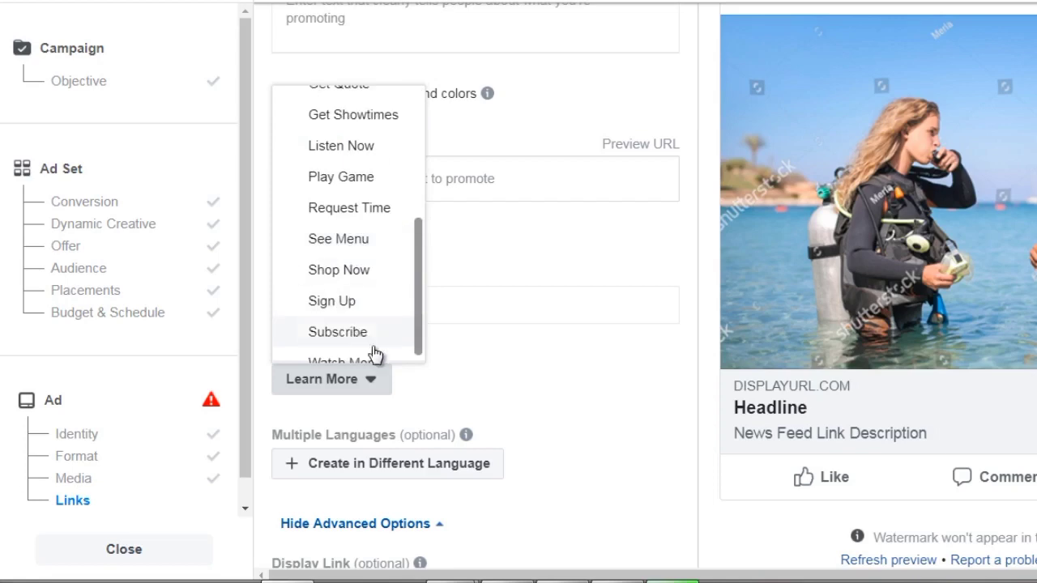
{"action": "left_click", "coordinate": [507, 339]}
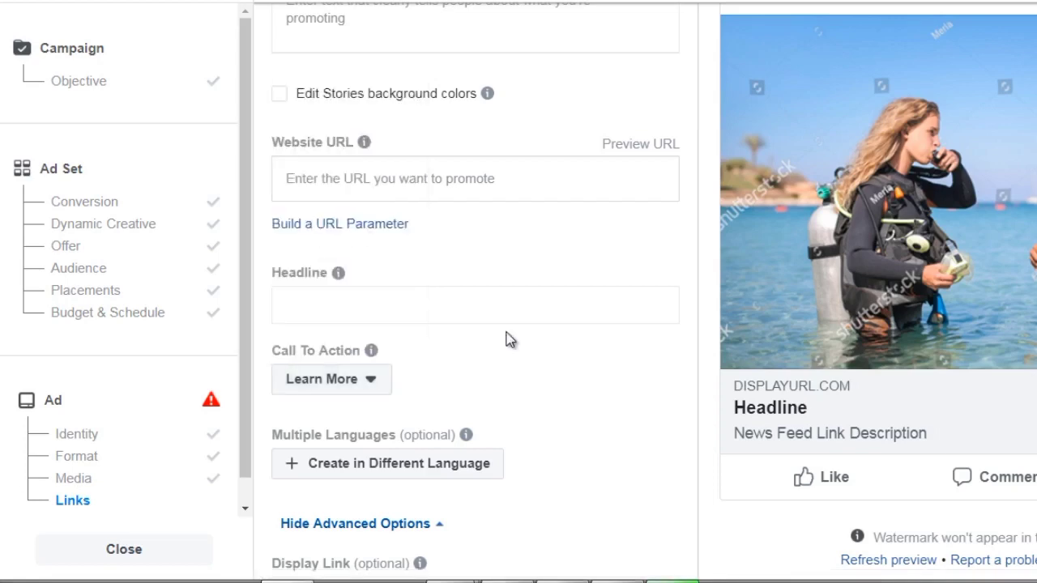
{"action": "scroll", "coordinate": [255, 366], "scroll_direction": "down", "scroll_amount": 1}
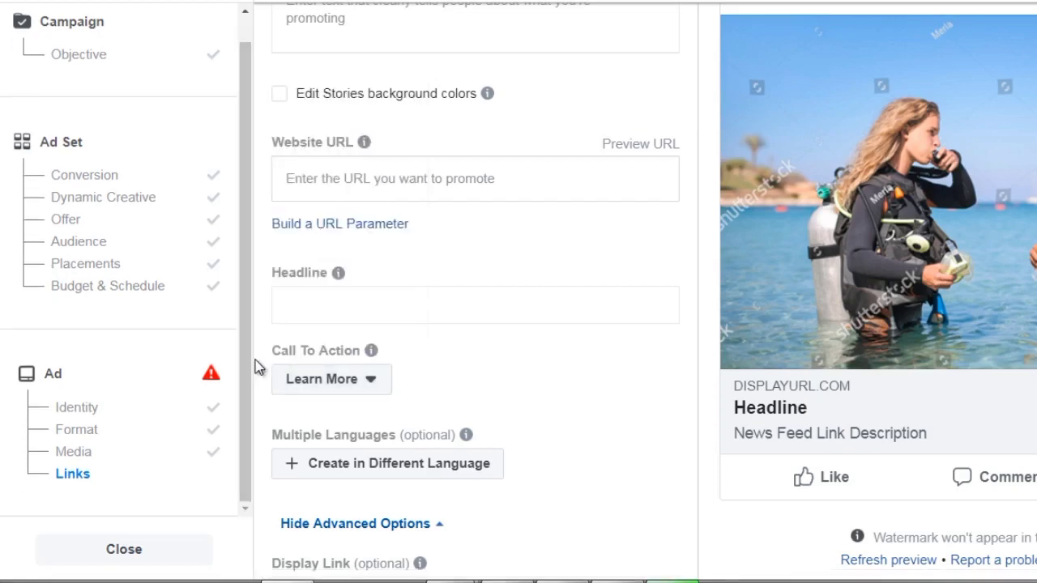
{"action": "scroll", "coordinate": [255, 366], "scroll_direction": "down", "scroll_amount": 3}
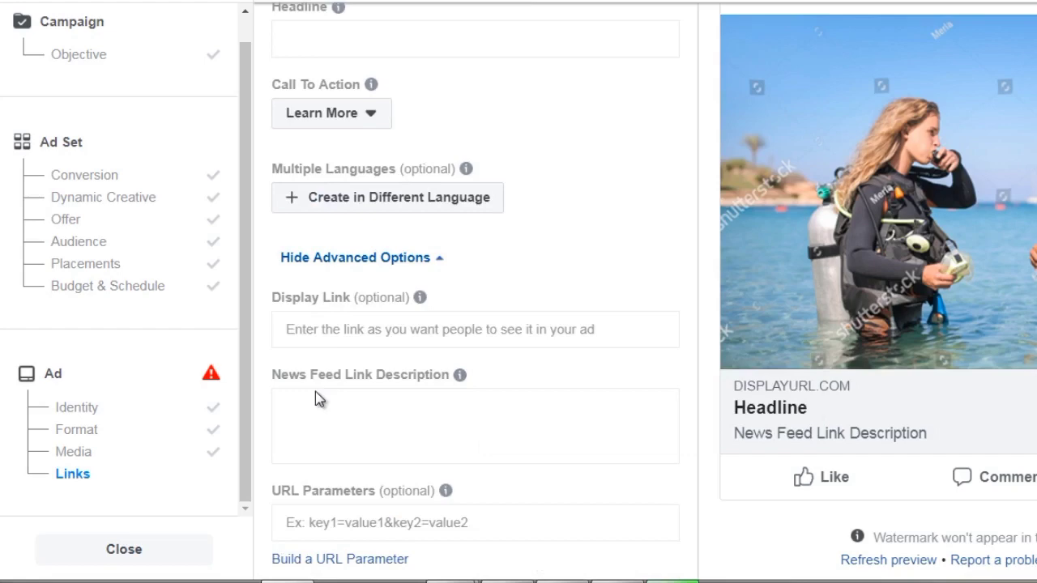
{"action": "scroll", "coordinate": [315, 391], "scroll_direction": "down", "scroll_amount": 1}
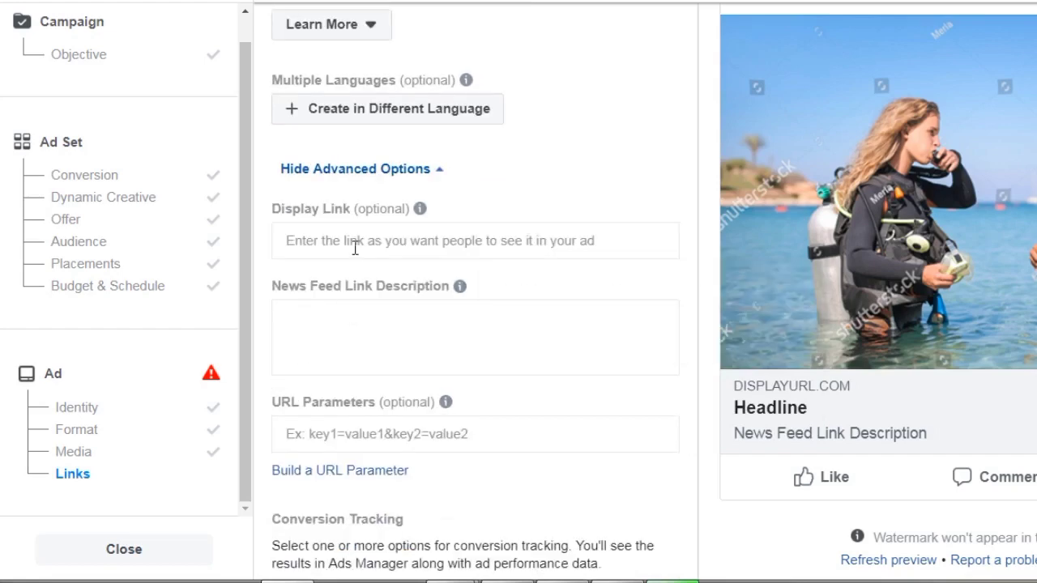